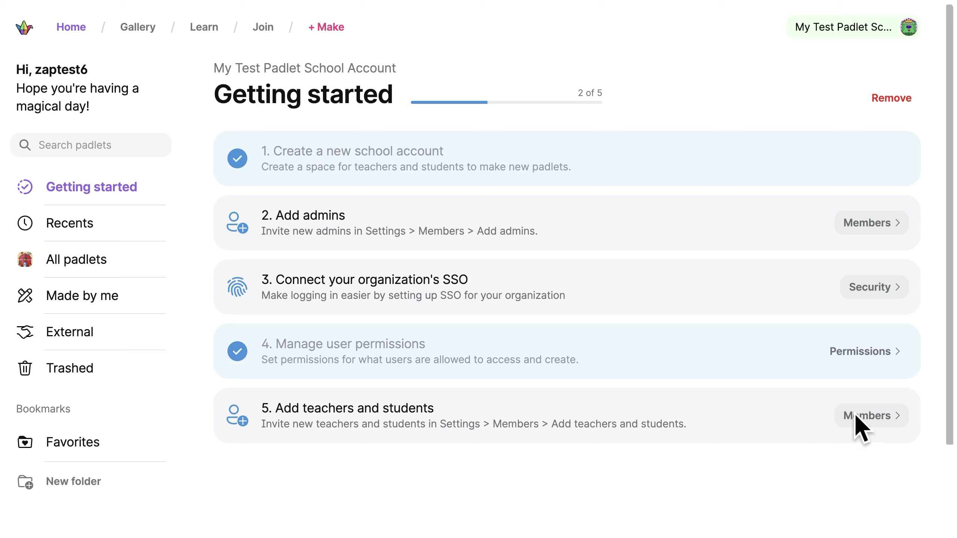
- Open Add members from the Members page and enable the Teacher and Student invite links
left_click(867, 415)
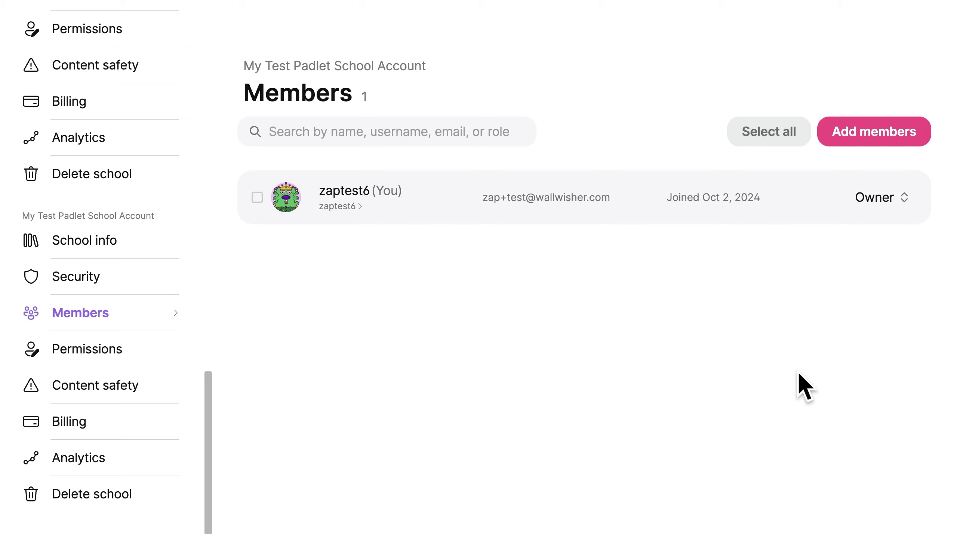
left_click(890, 146)
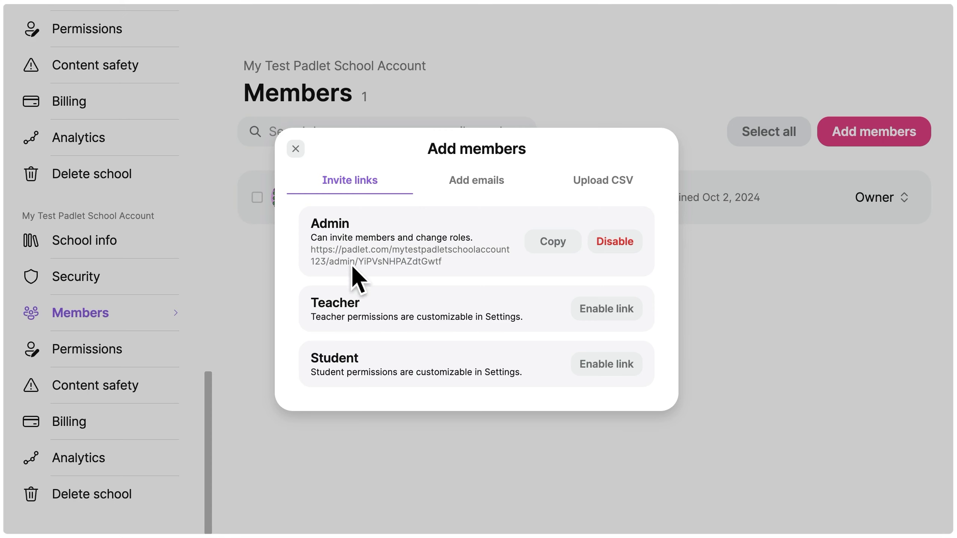
left_click(606, 309)
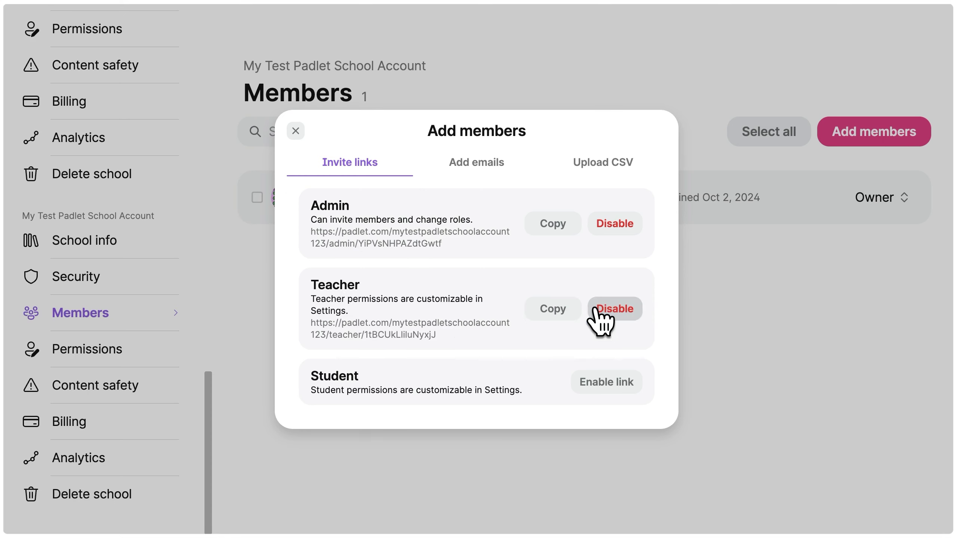
left_click(607, 382)
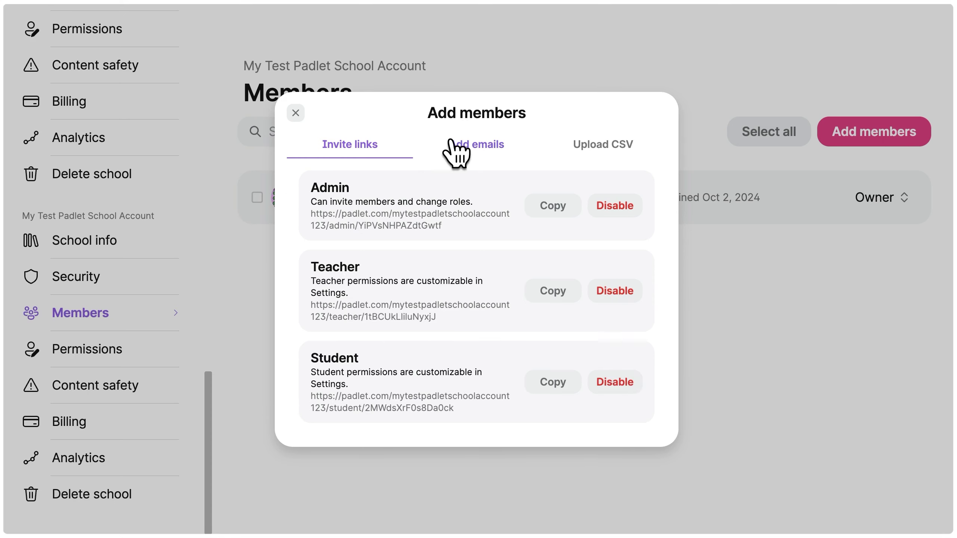
- Start an email invite and set its role to Teacher
left_click(463, 145)
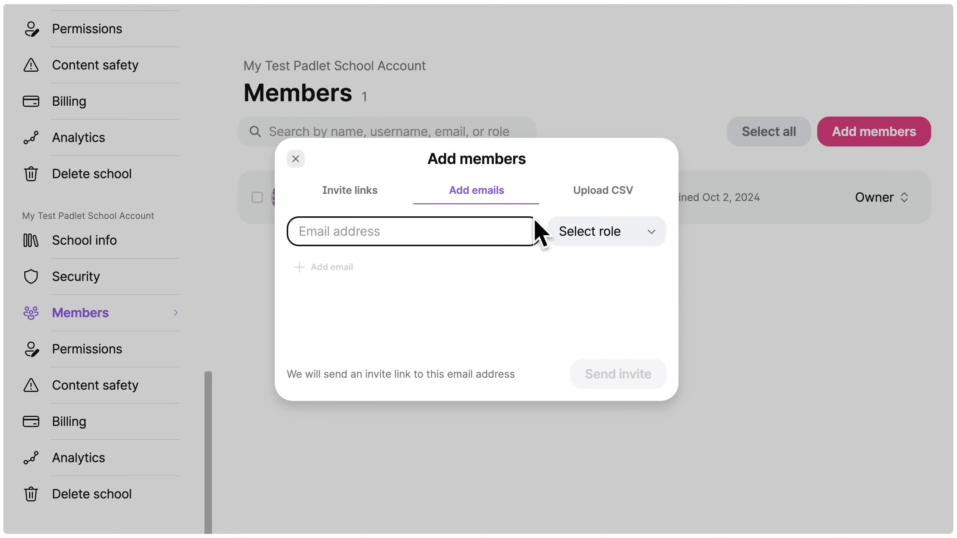
left_click(591, 231)
left_click(598, 310)
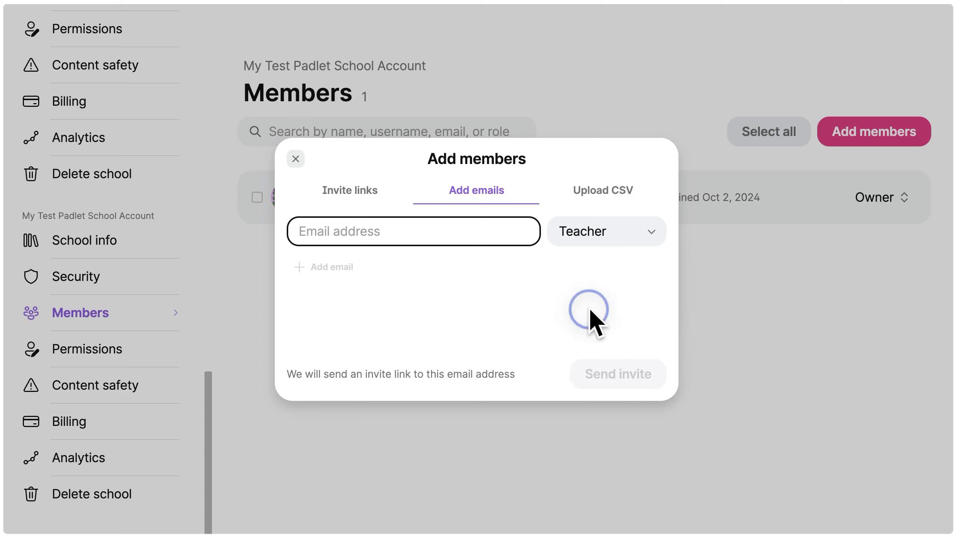
- View the Upload CSV format requirements, then close the Add members dialog
left_click(600, 196)
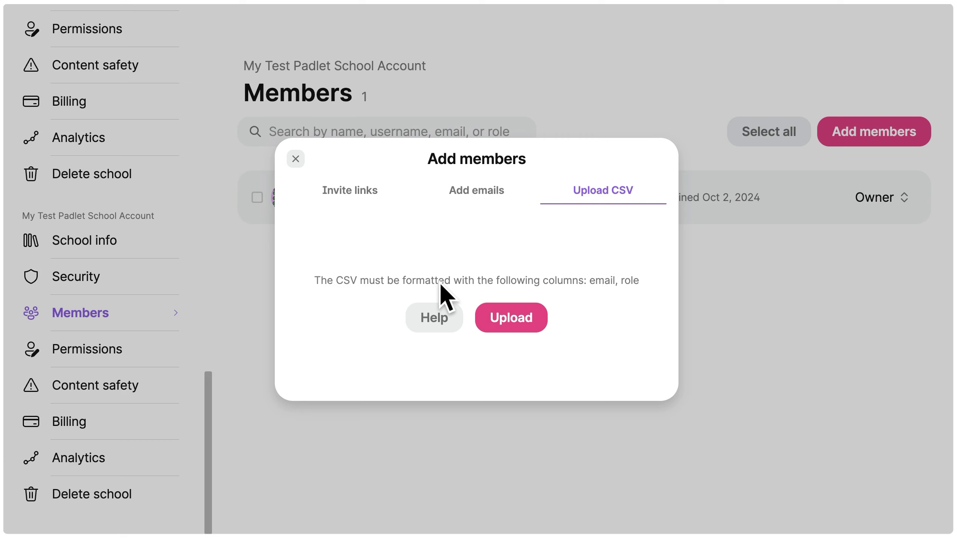
left_click(296, 158)
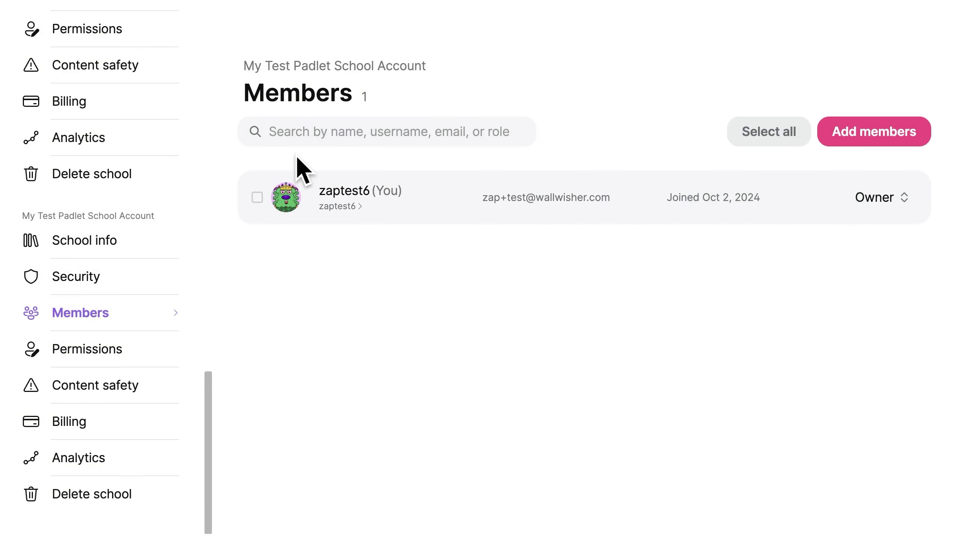